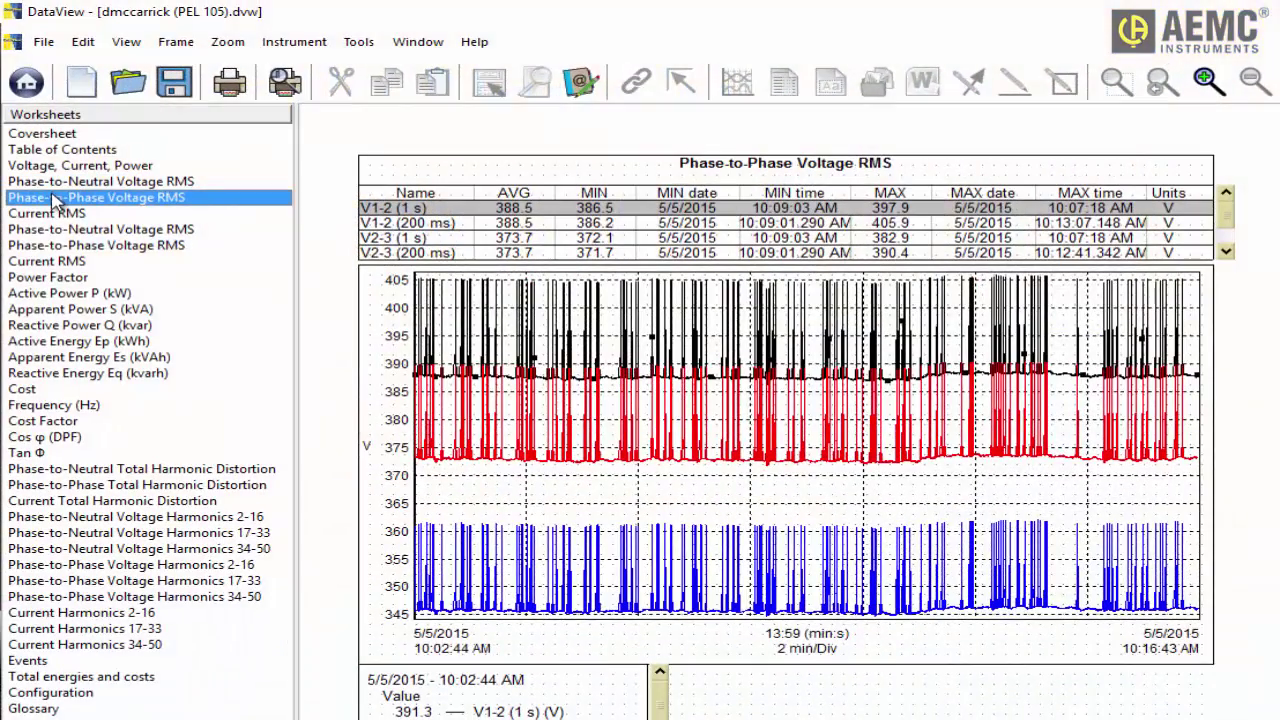
# - Browse the Current RMS, Apparent Power, Reactive Energy and Voltage Harmonics 2-16 and 34-50 worksheets
pyautogui.click(50, 262)
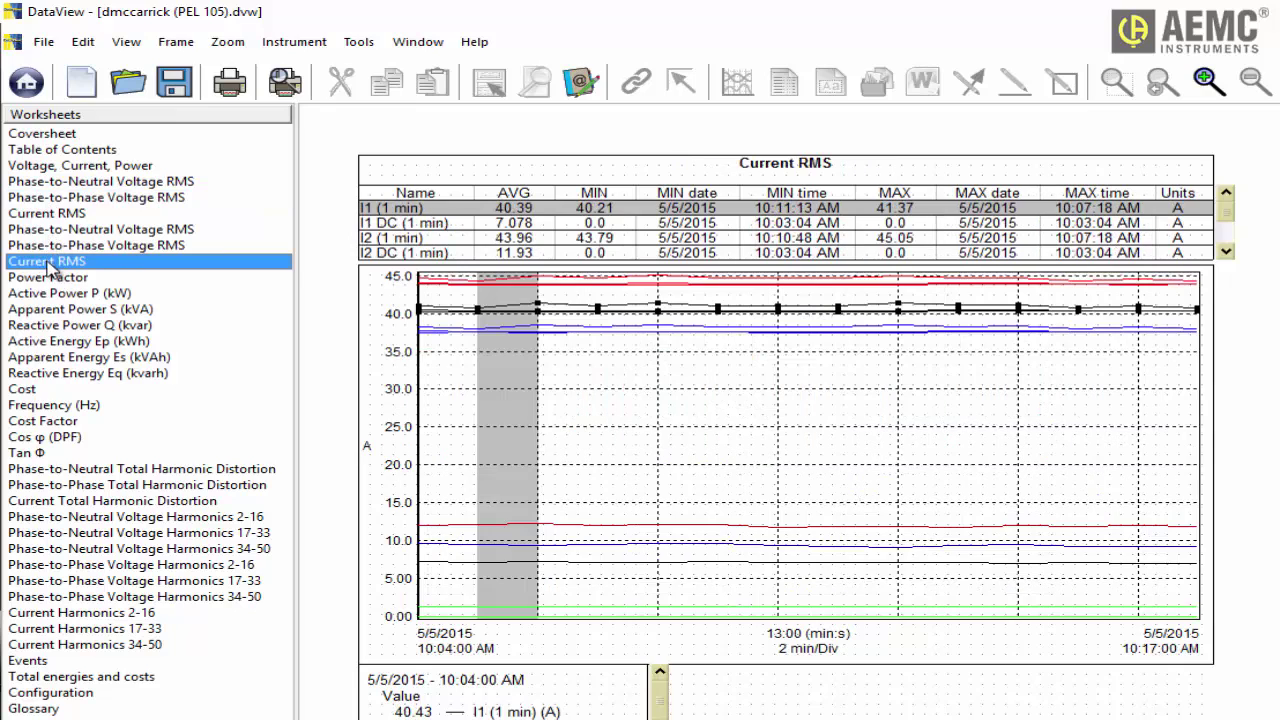
pyautogui.click(50, 310)
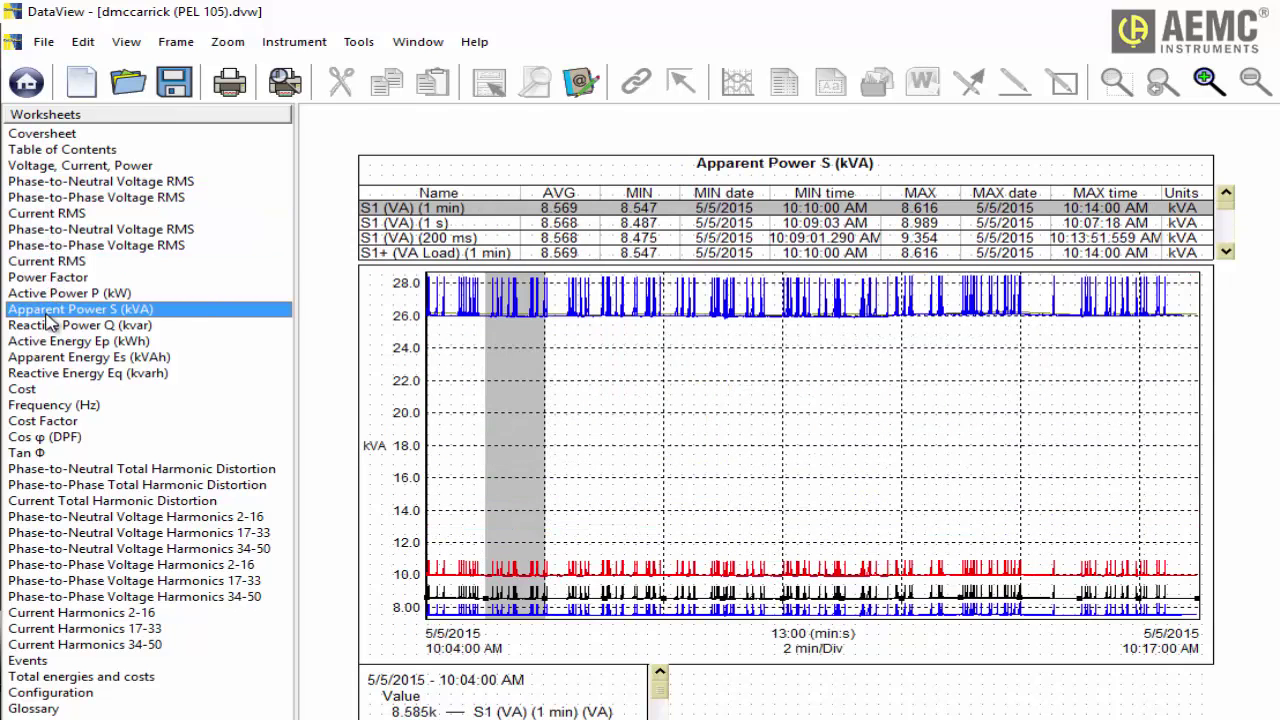
pyautogui.click(40, 373)
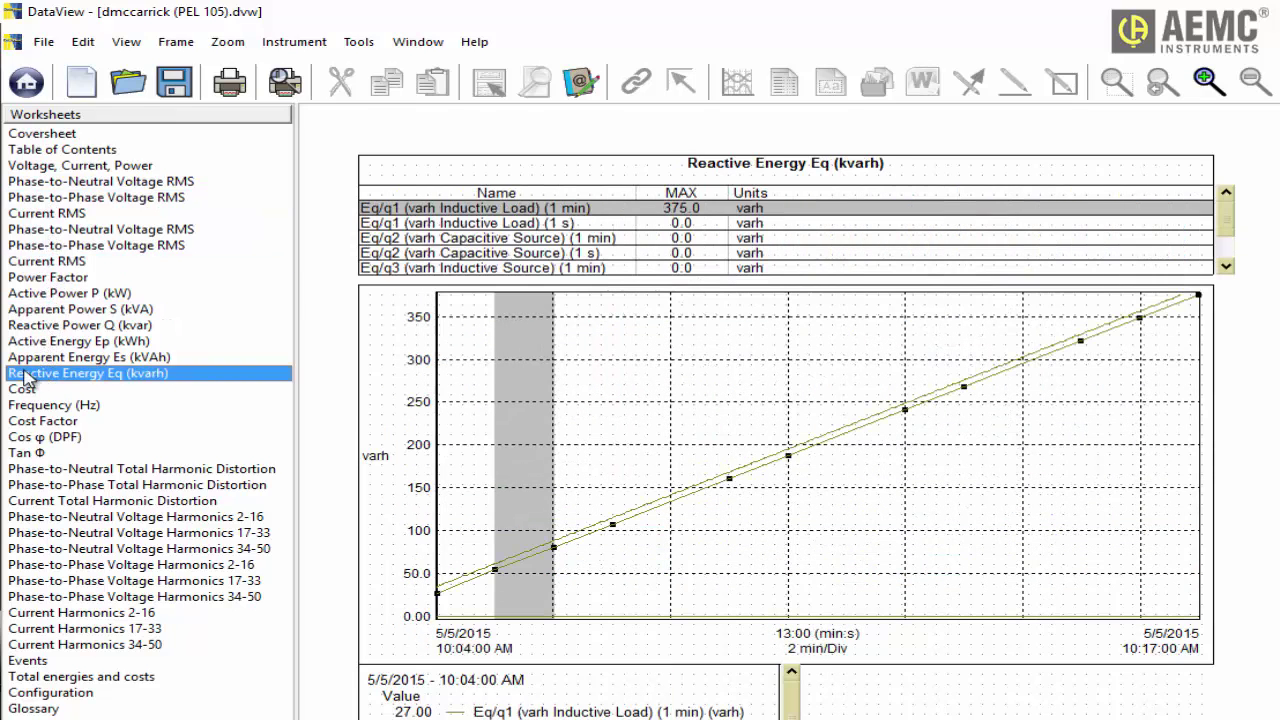
pyautogui.click(34, 517)
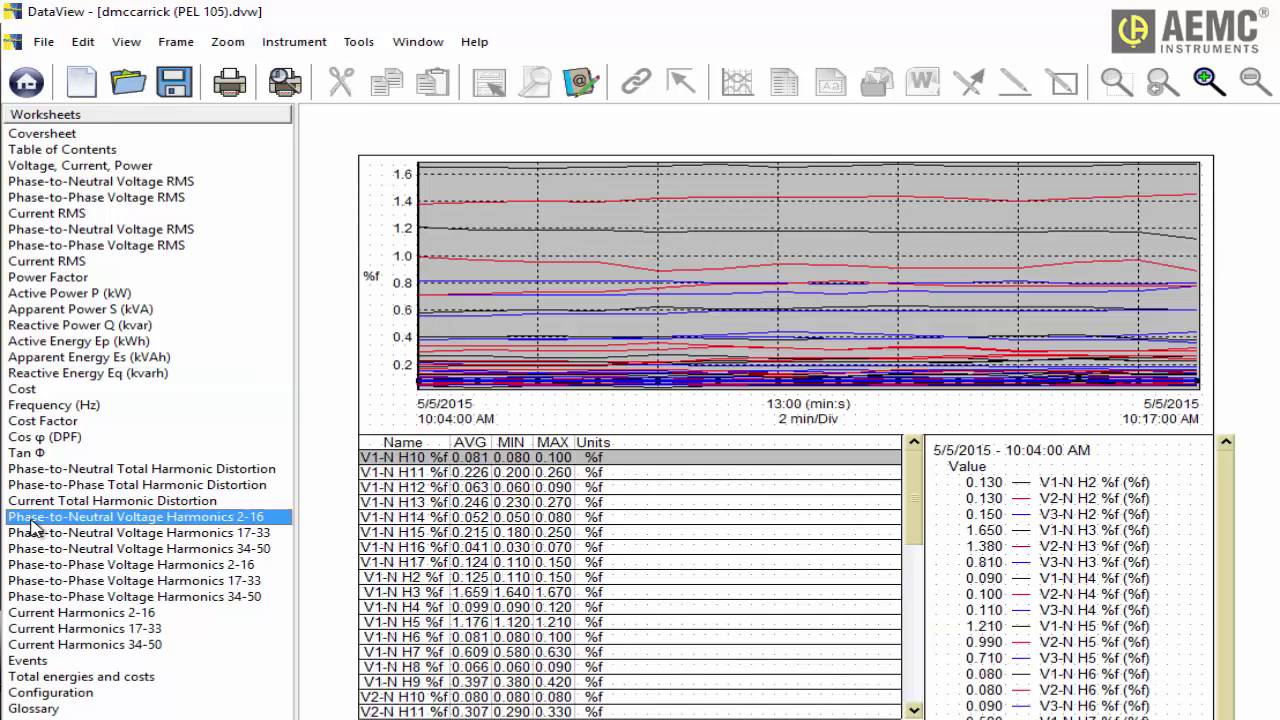
pyautogui.click(34, 549)
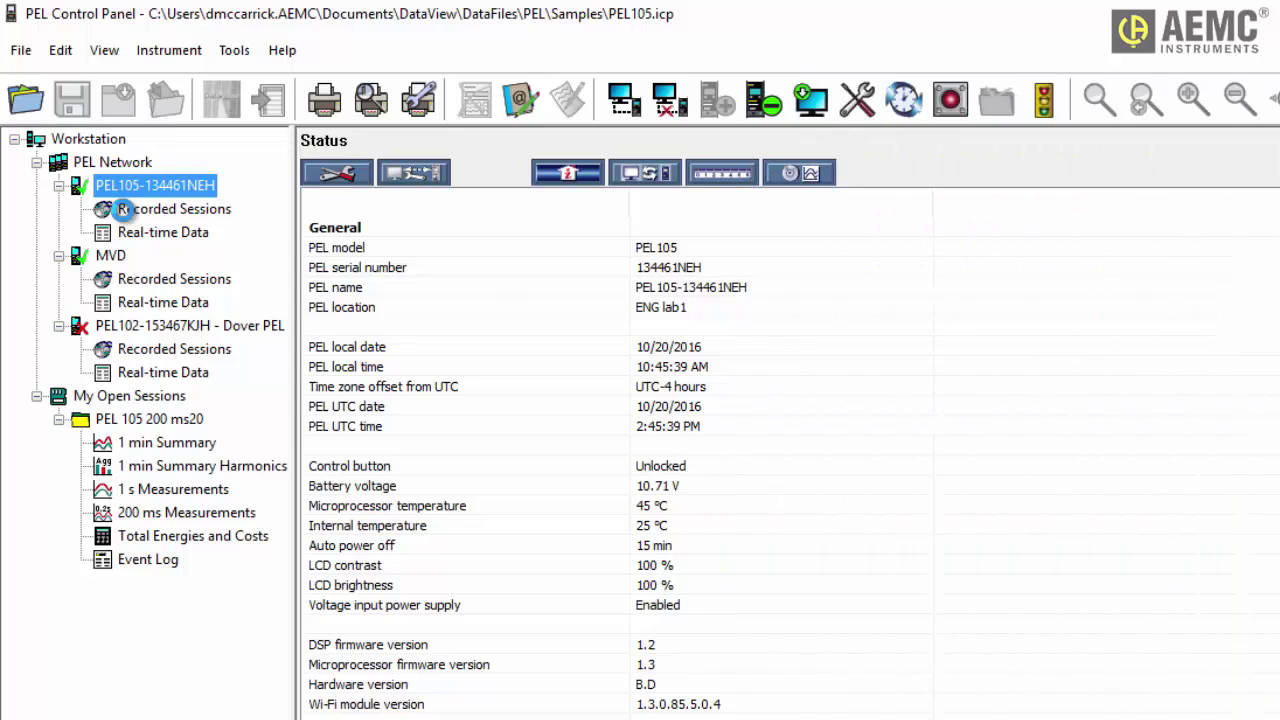
# - In PEL Control Panel, view the PEL105's recorded sessions and real-time data, then its configuration
pyautogui.click(124, 209)
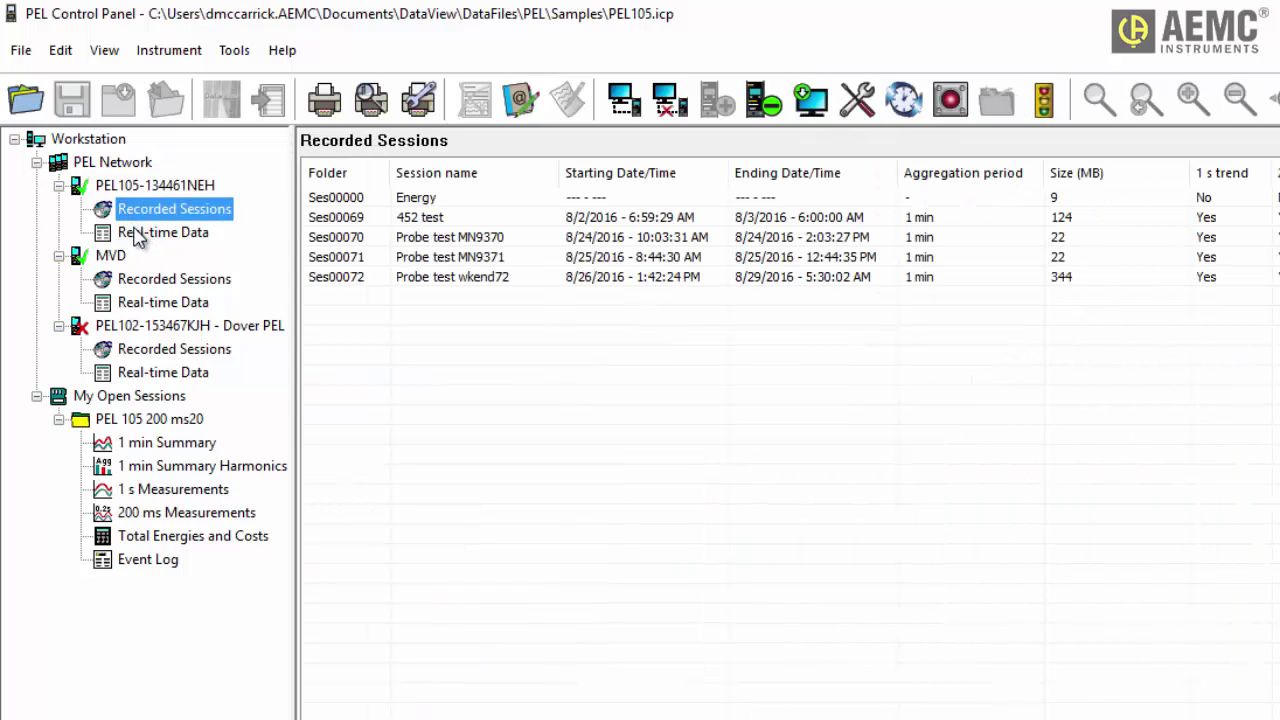
pyautogui.click(138, 234)
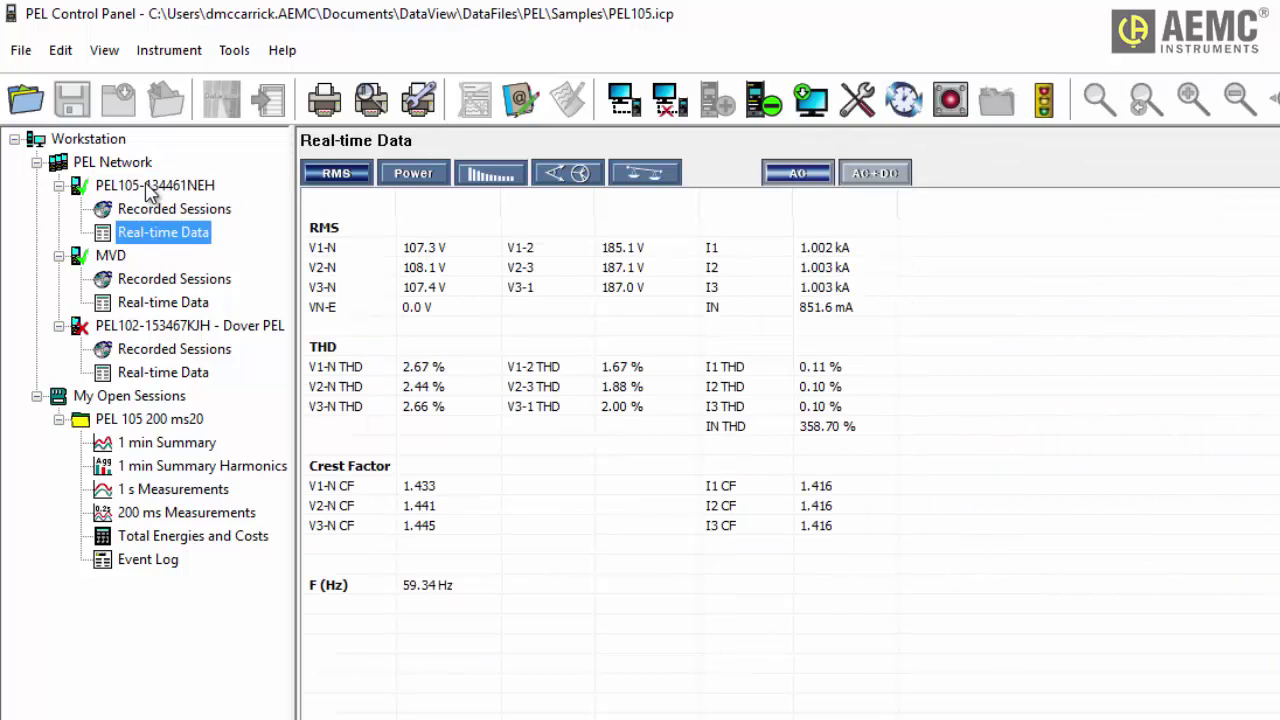
pyautogui.click(168, 50)
pyautogui.click(214, 200)
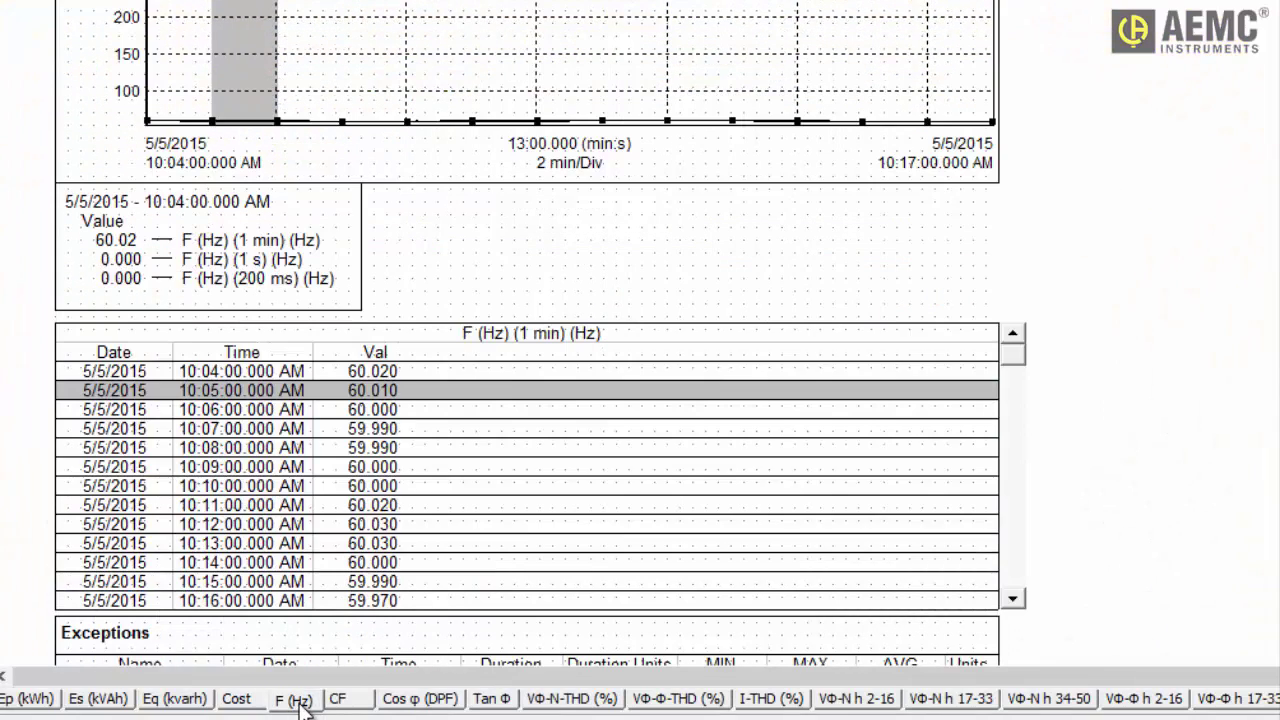
# - Step through the crest factor, Cos φ (DPF), Tan Φ, and phase-to-neutral and phase-to-phase THD tabs
pyautogui.click(339, 703)
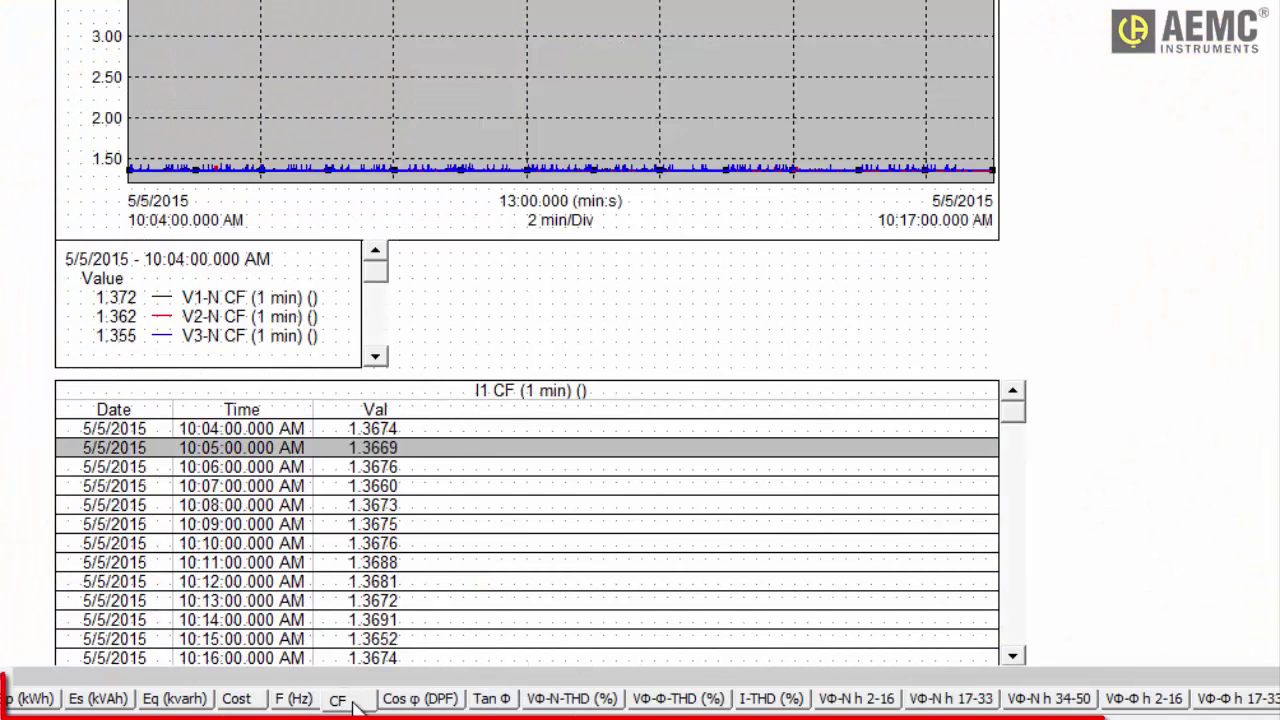
pyautogui.click(415, 700)
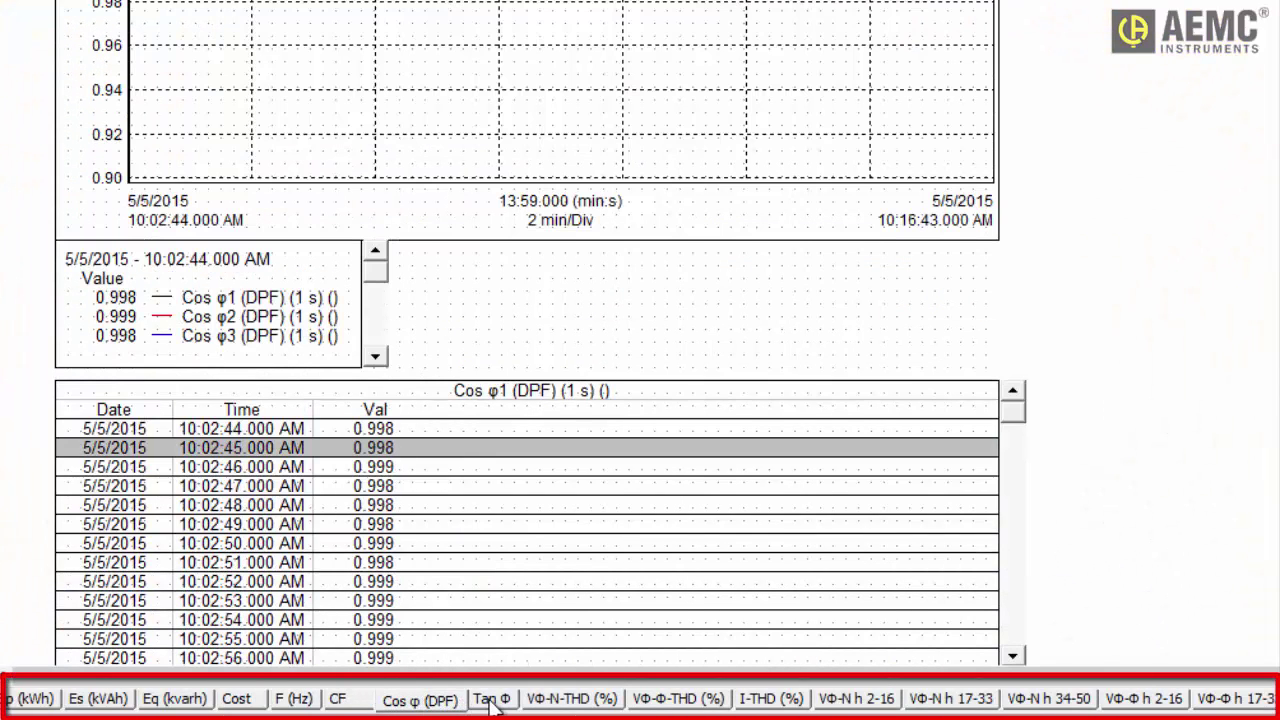
pyautogui.click(491, 702)
pyautogui.click(572, 702)
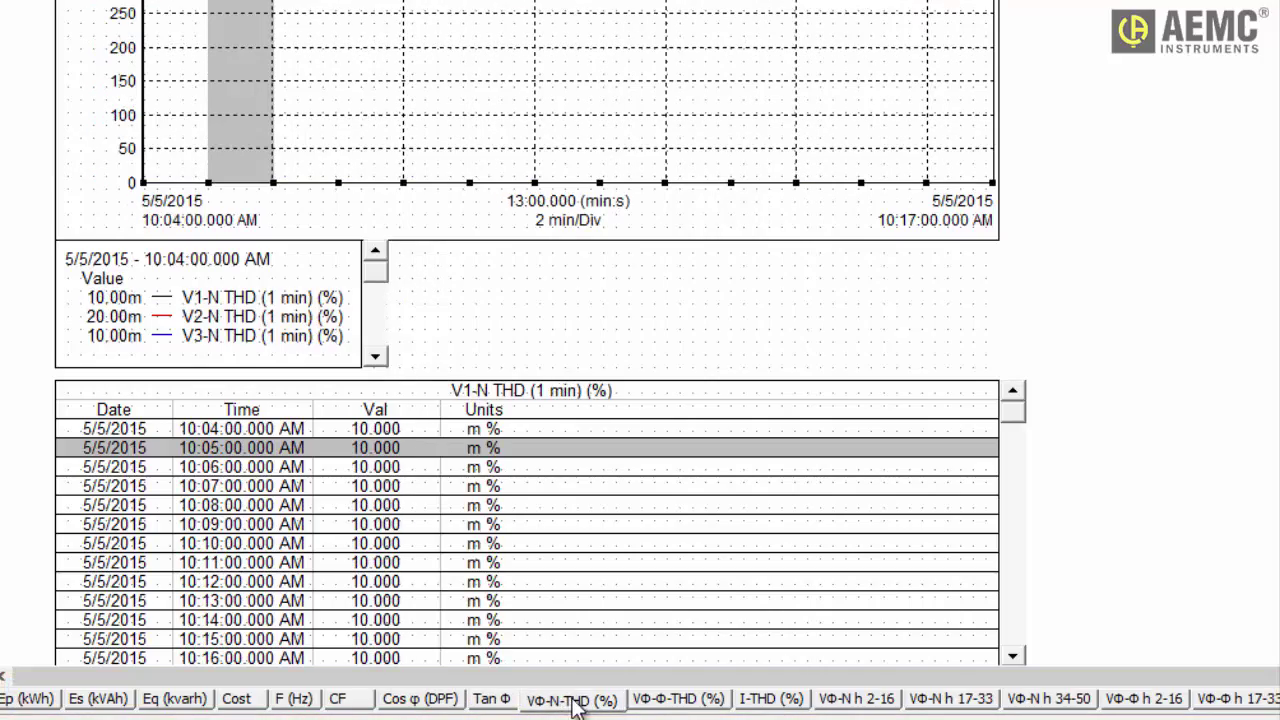
pyautogui.click(653, 702)
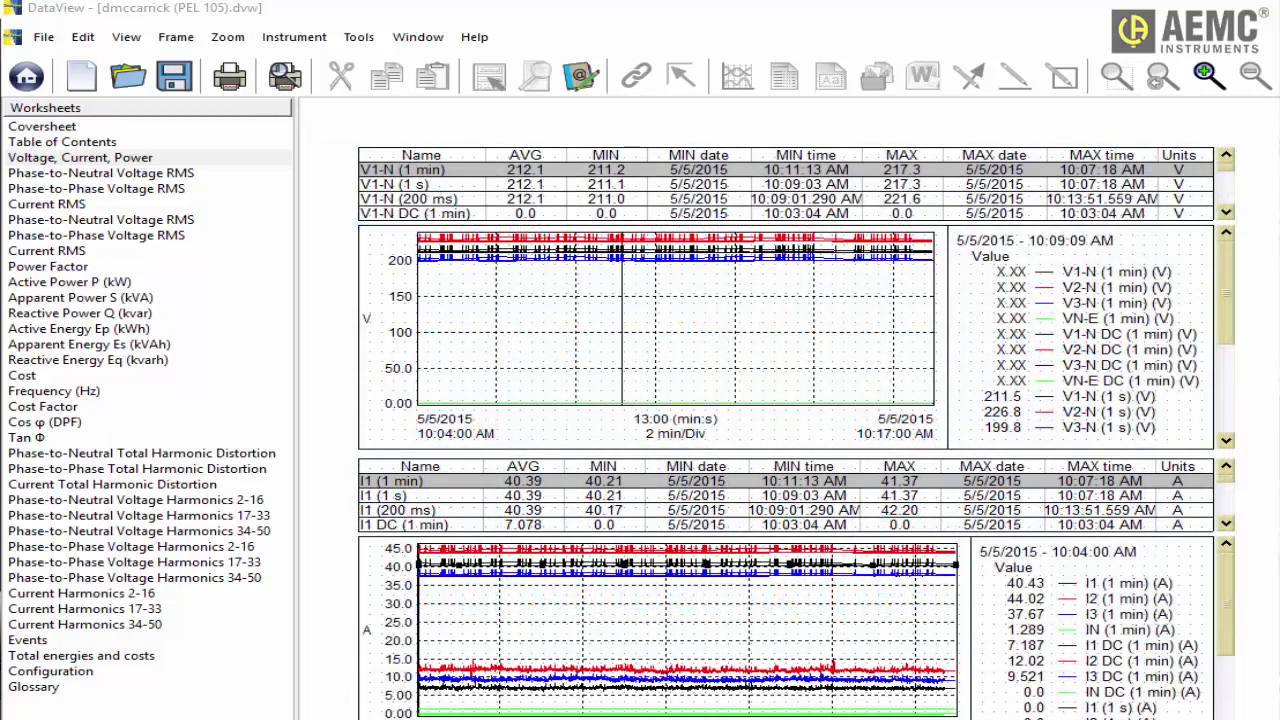
# - Browse the voltage RMS, Current RMS, Apparent Power, Reactive Energy and Voltage Harmonics worksheets
pyautogui.click(50, 172)
pyautogui.click(56, 188)
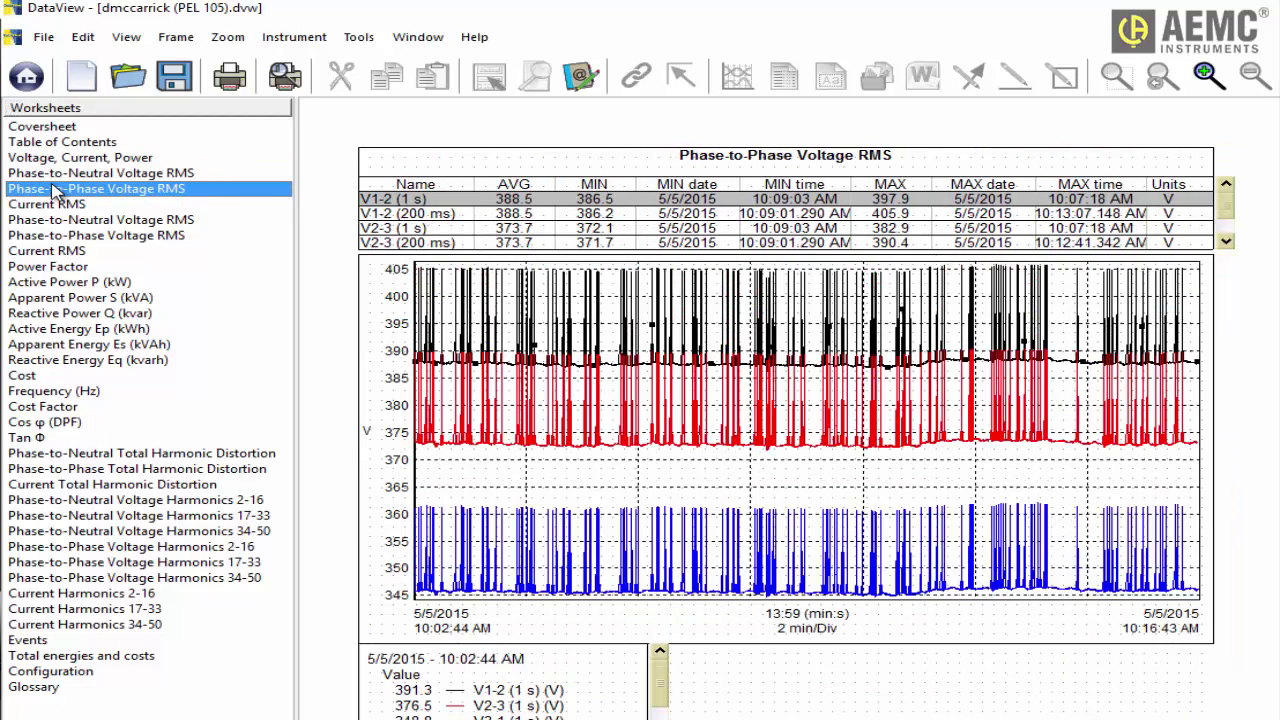
pyautogui.click(50, 250)
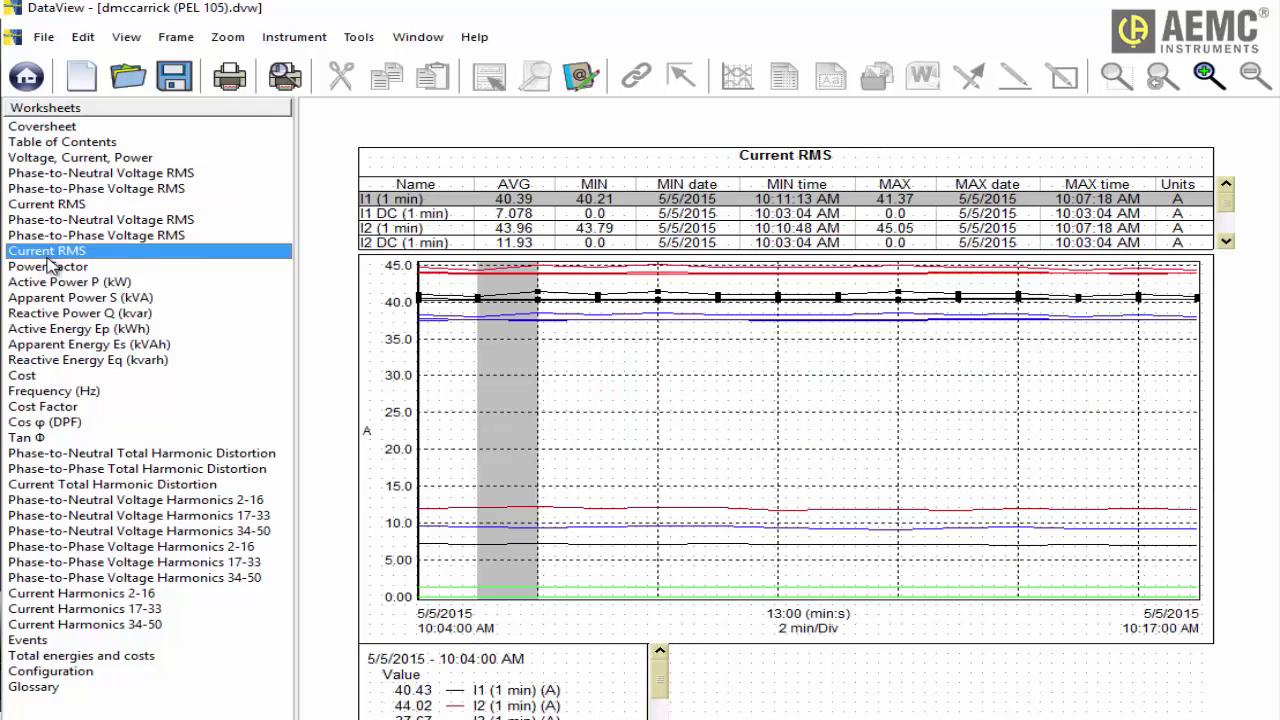
pyautogui.click(50, 297)
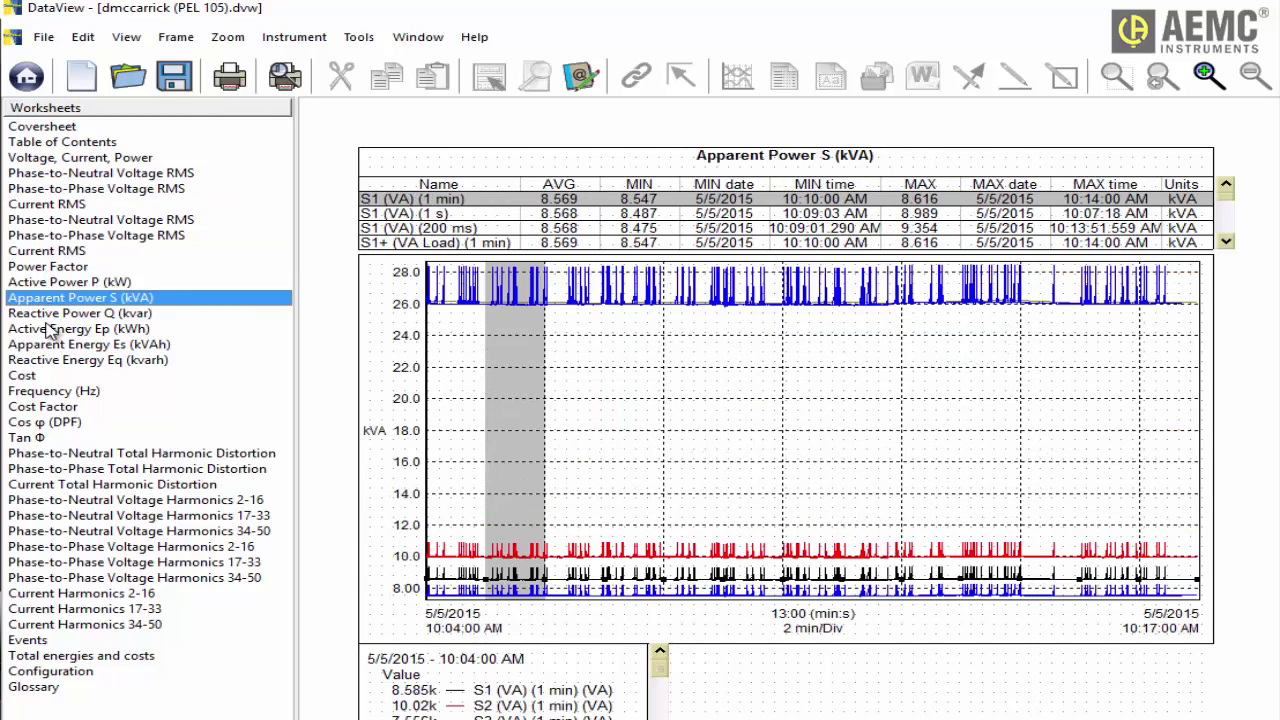
pyautogui.click(44, 360)
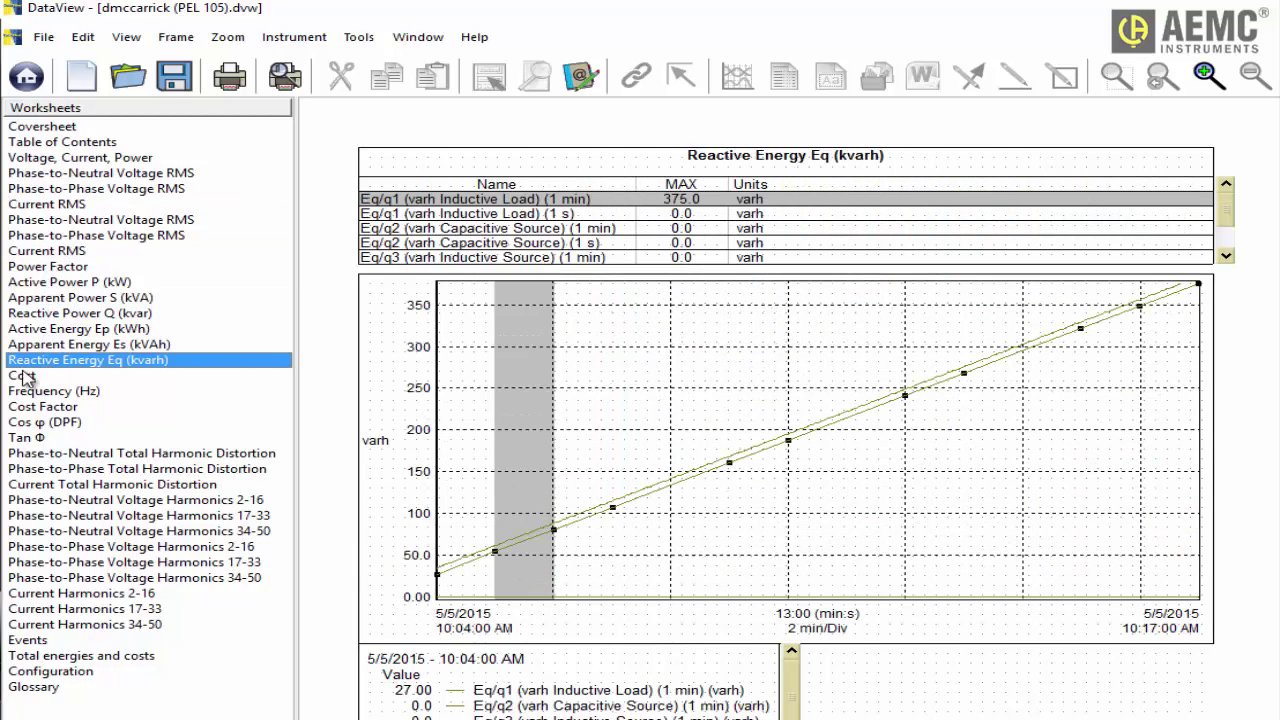
pyautogui.click(32, 500)
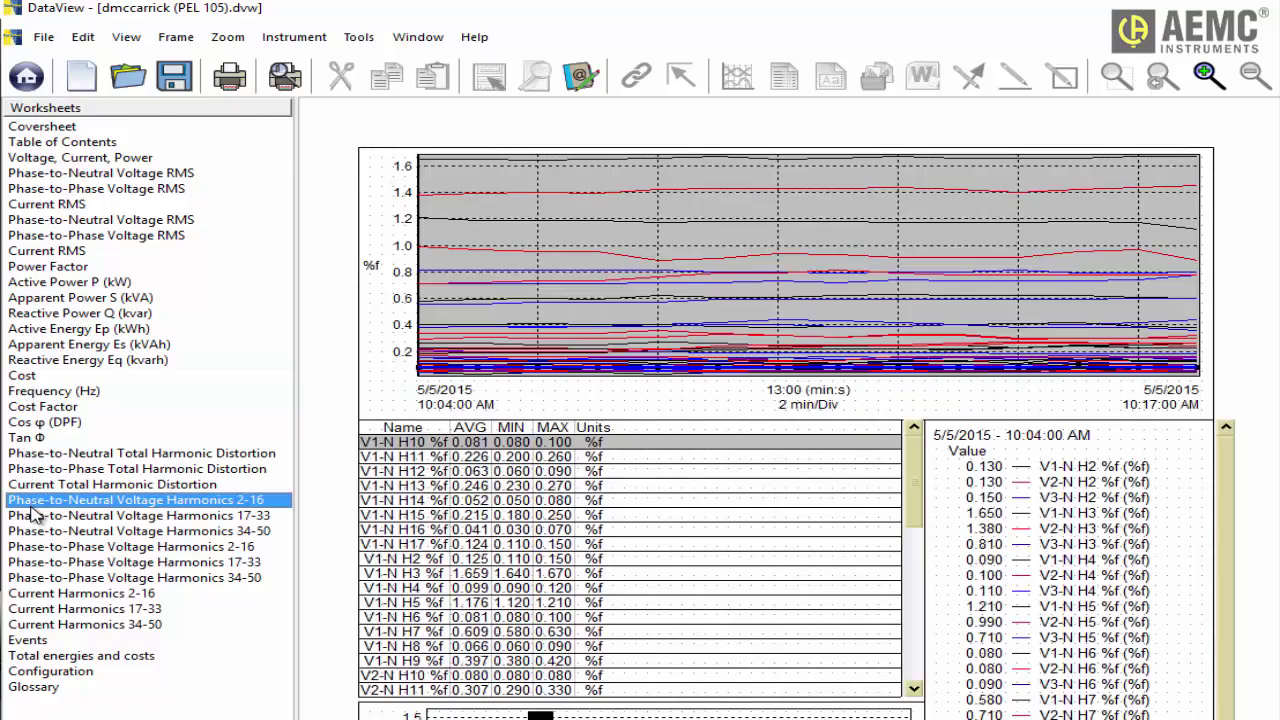
pyautogui.click(35, 531)
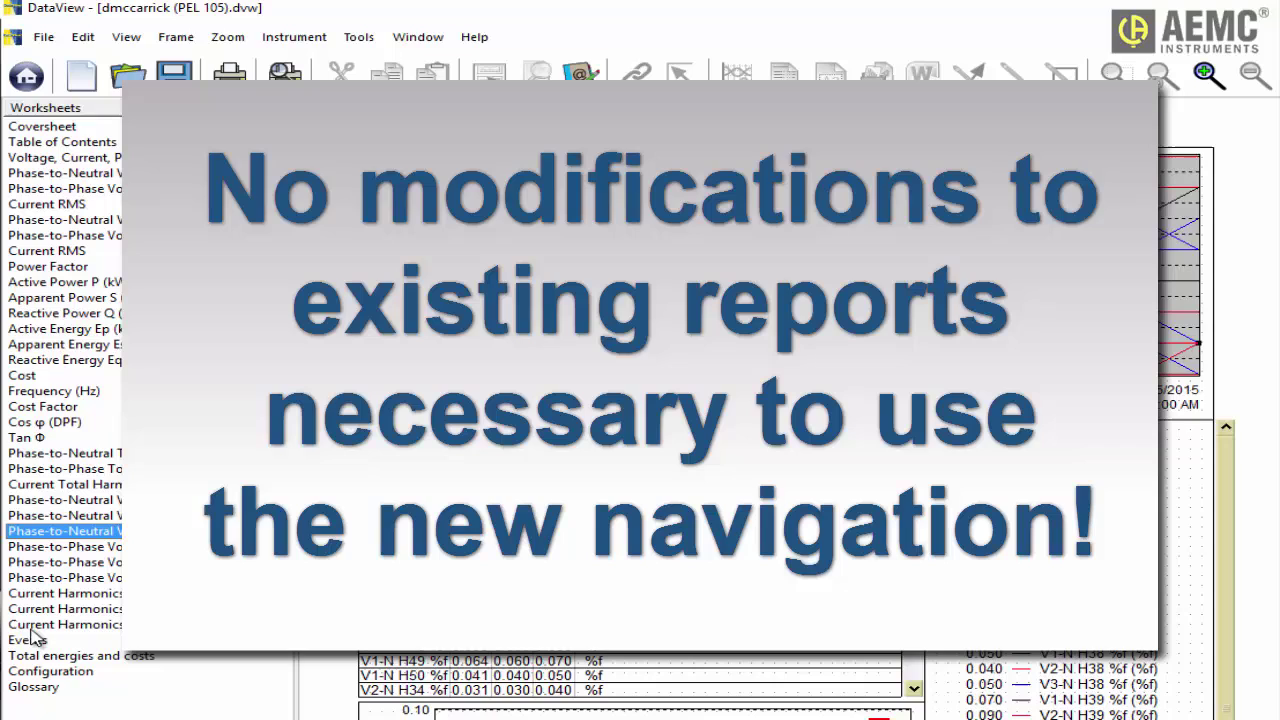
# - View Current Harmonics 34-50, Cost, Active Power, Active Energy, Reactive Energy and Cos φ, then Current Harmonics 2-16
pyautogui.click(32, 628)
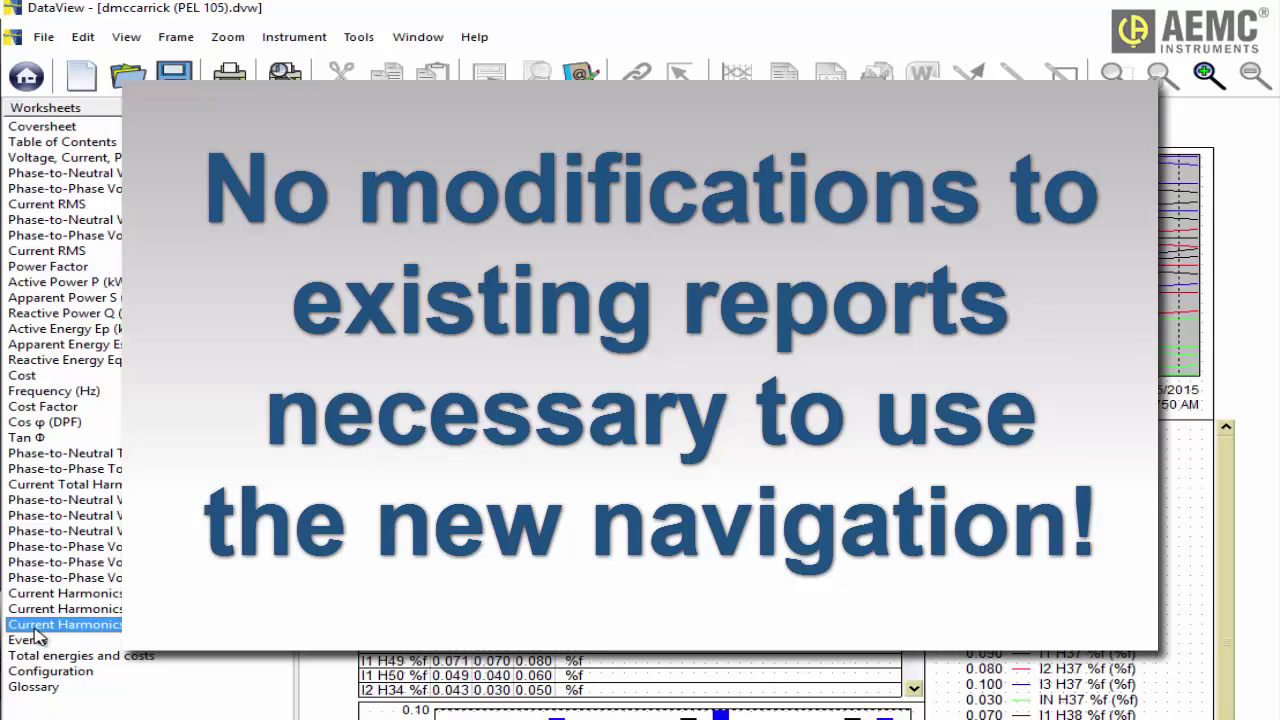
pyautogui.click(42, 376)
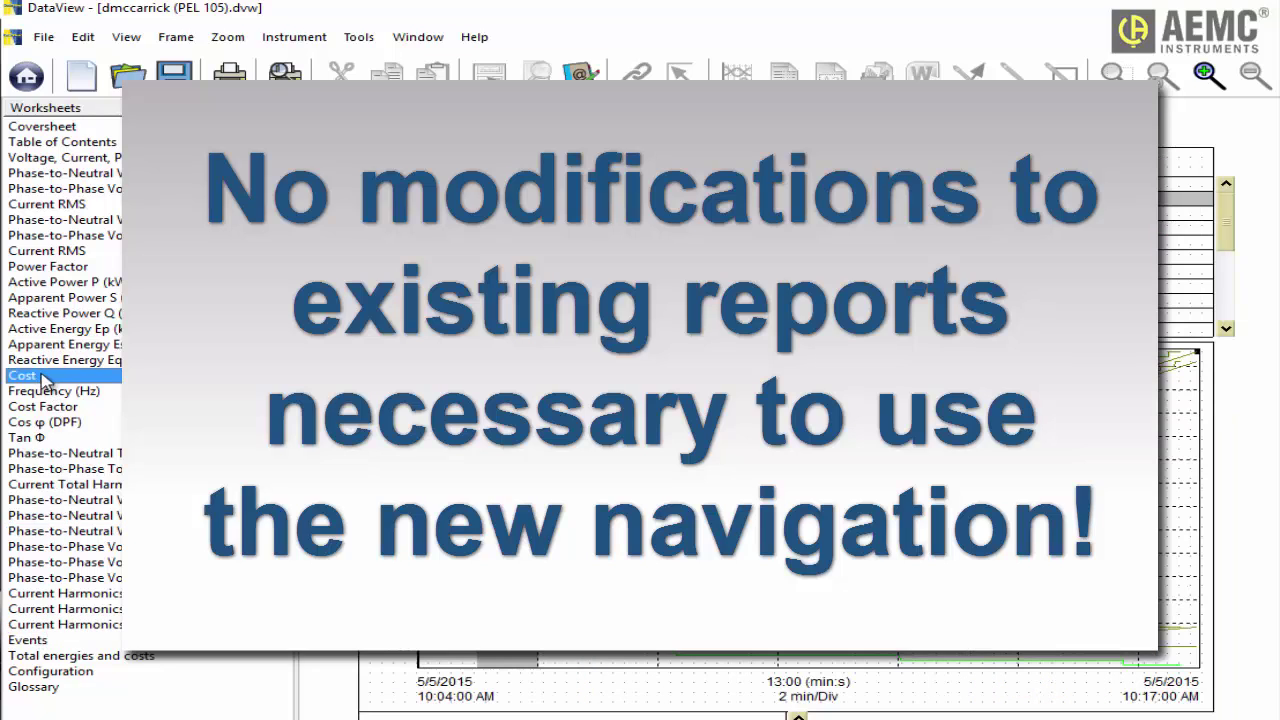
pyautogui.click(38, 282)
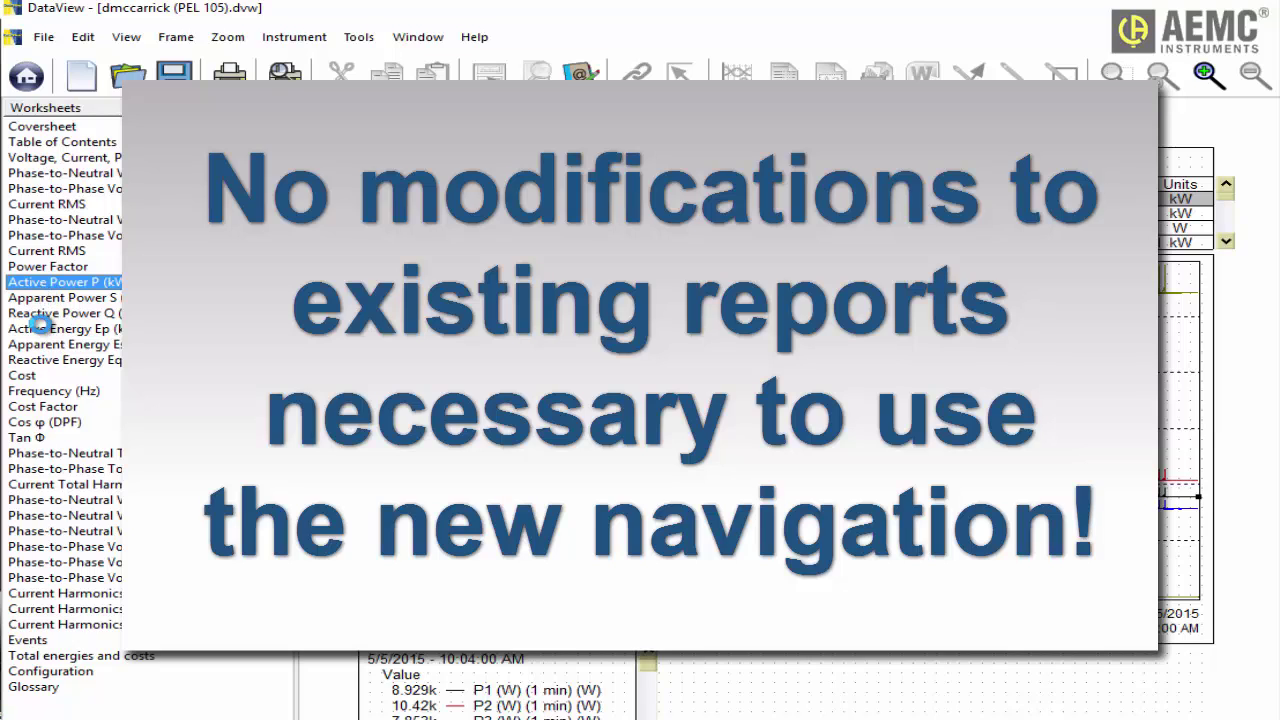
pyautogui.click(44, 331)
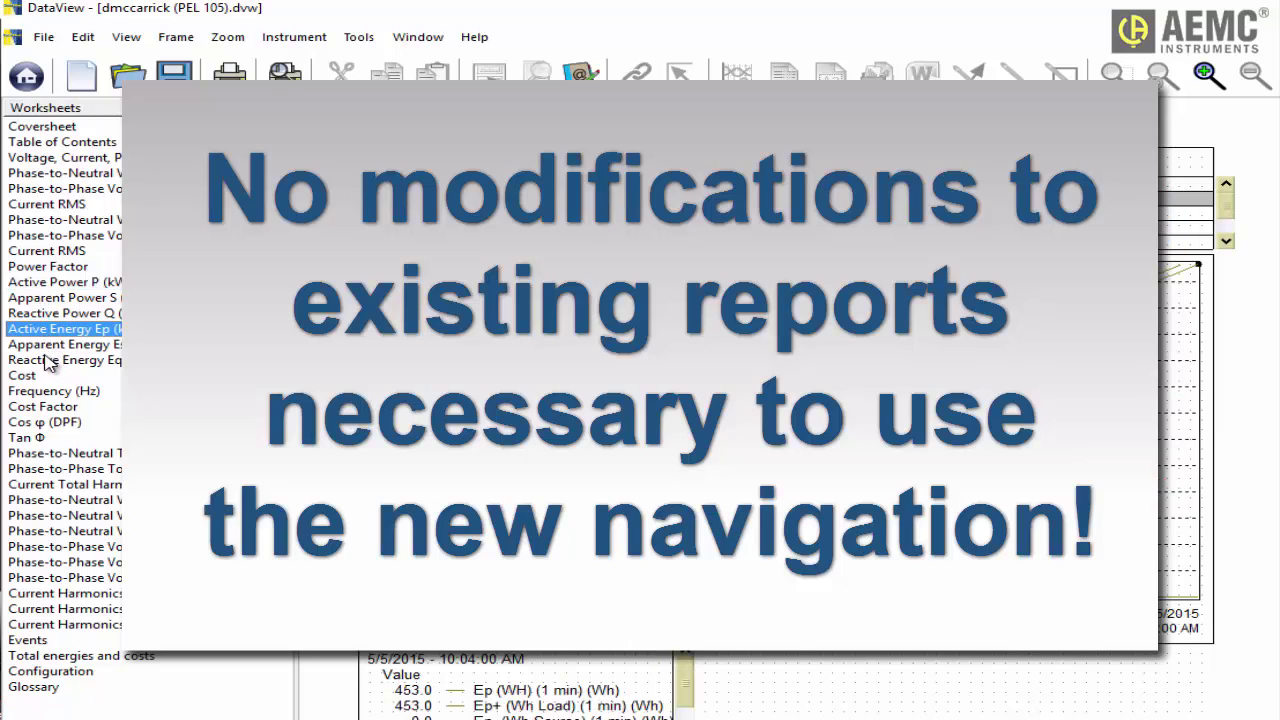
pyautogui.click(46, 362)
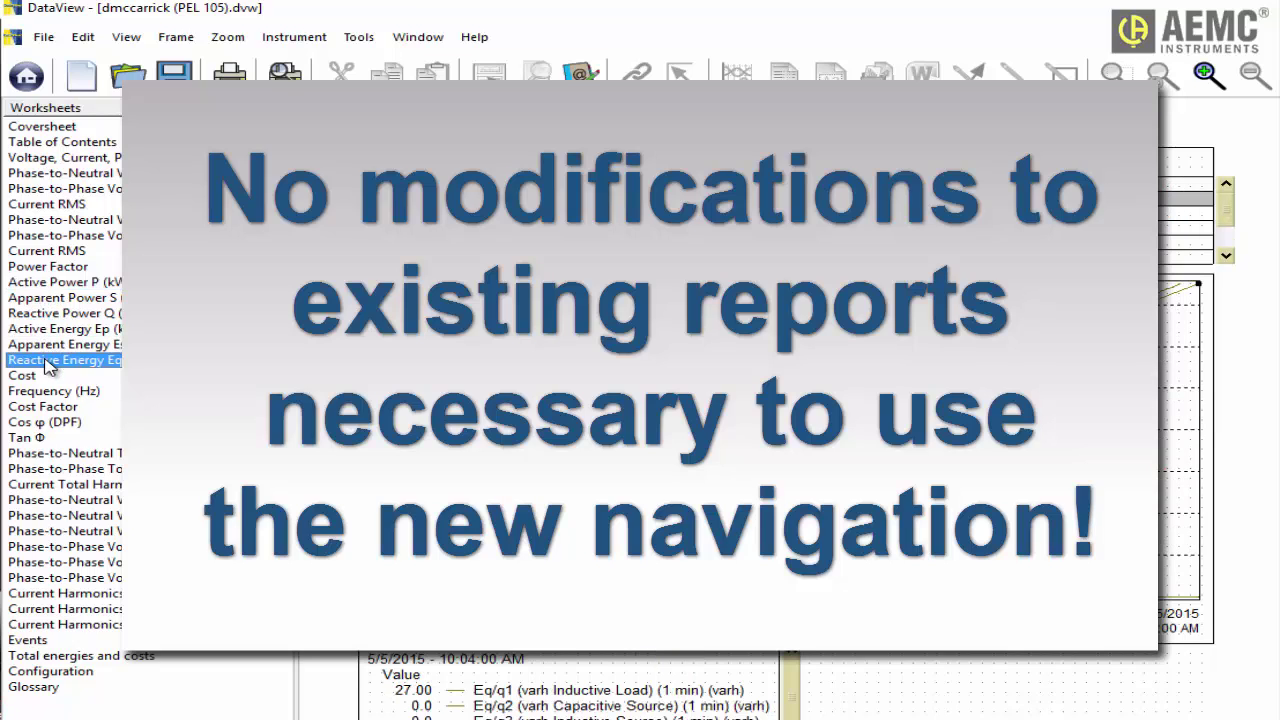
pyautogui.click(44, 424)
pyautogui.click(80, 593)
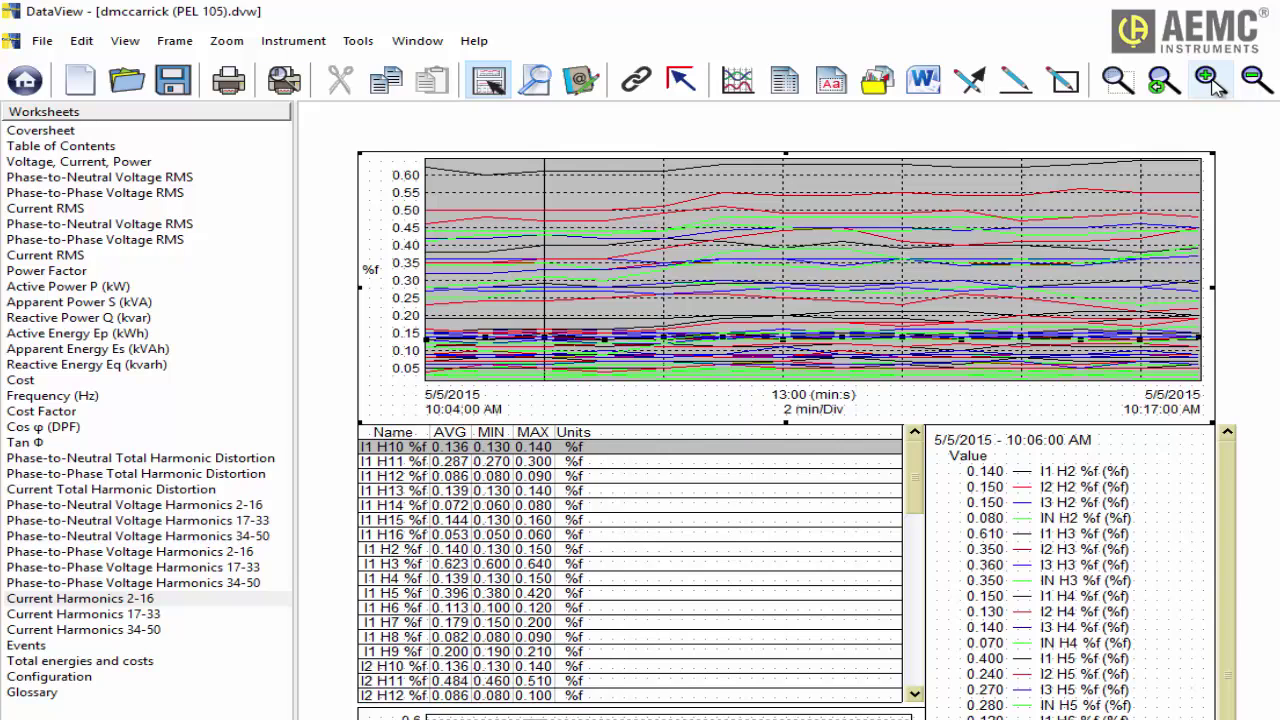
# - Zoom the harmonics graph's time span in to 1:37.500 at 19 s per division
pyautogui.click(1212, 84)
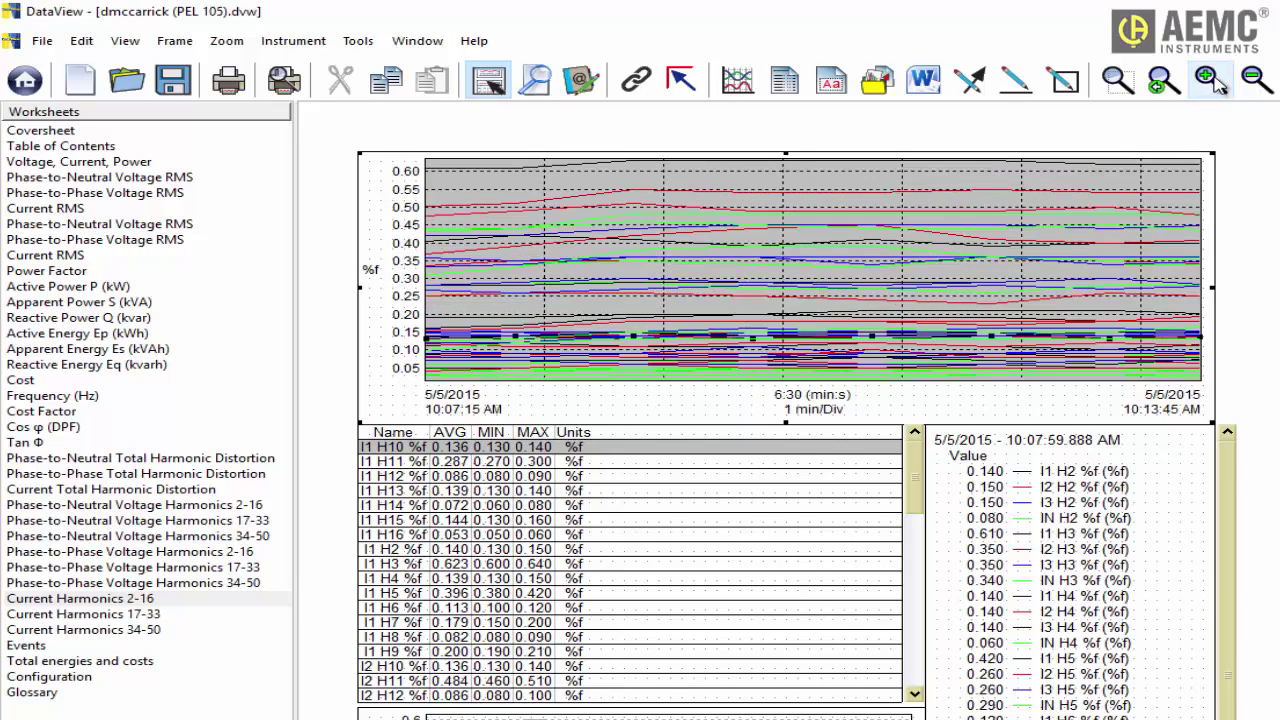
pyautogui.click(1212, 84)
pyautogui.click(1212, 84)
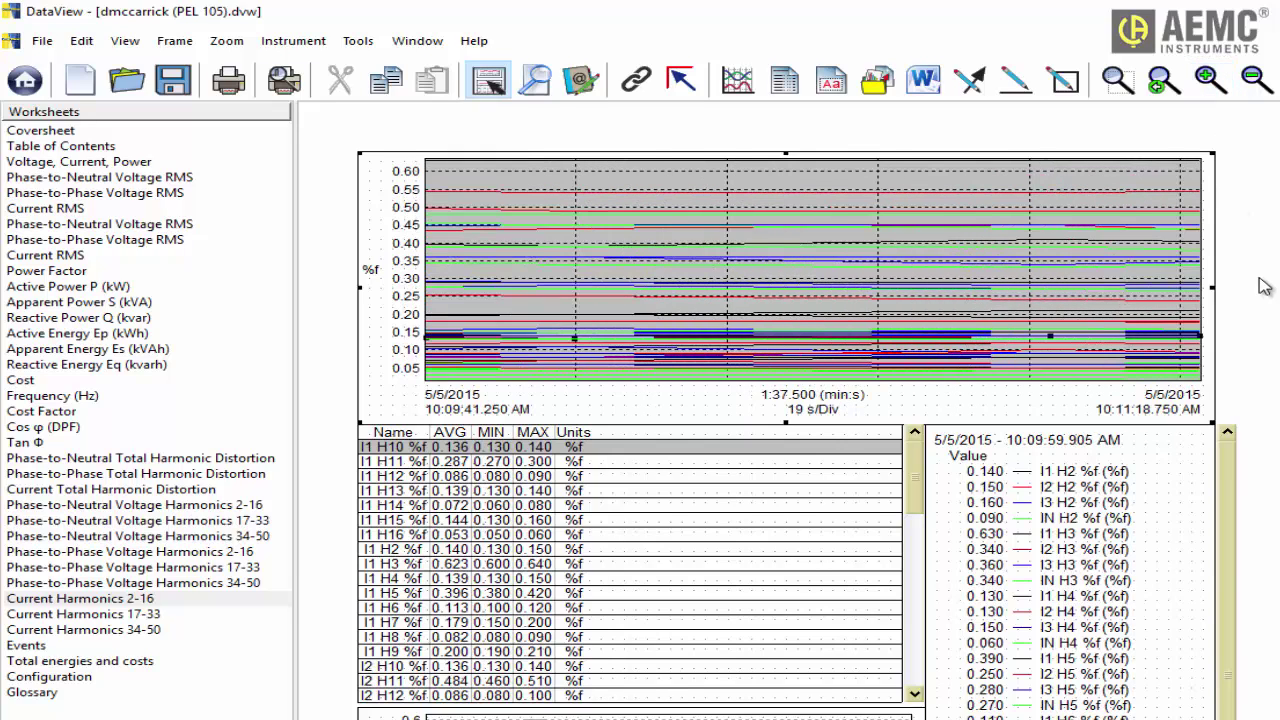
# - Magnify the graph, table and legend display, then restore it to normal size
pyautogui.click(1210, 82)
pyautogui.click(1210, 82)
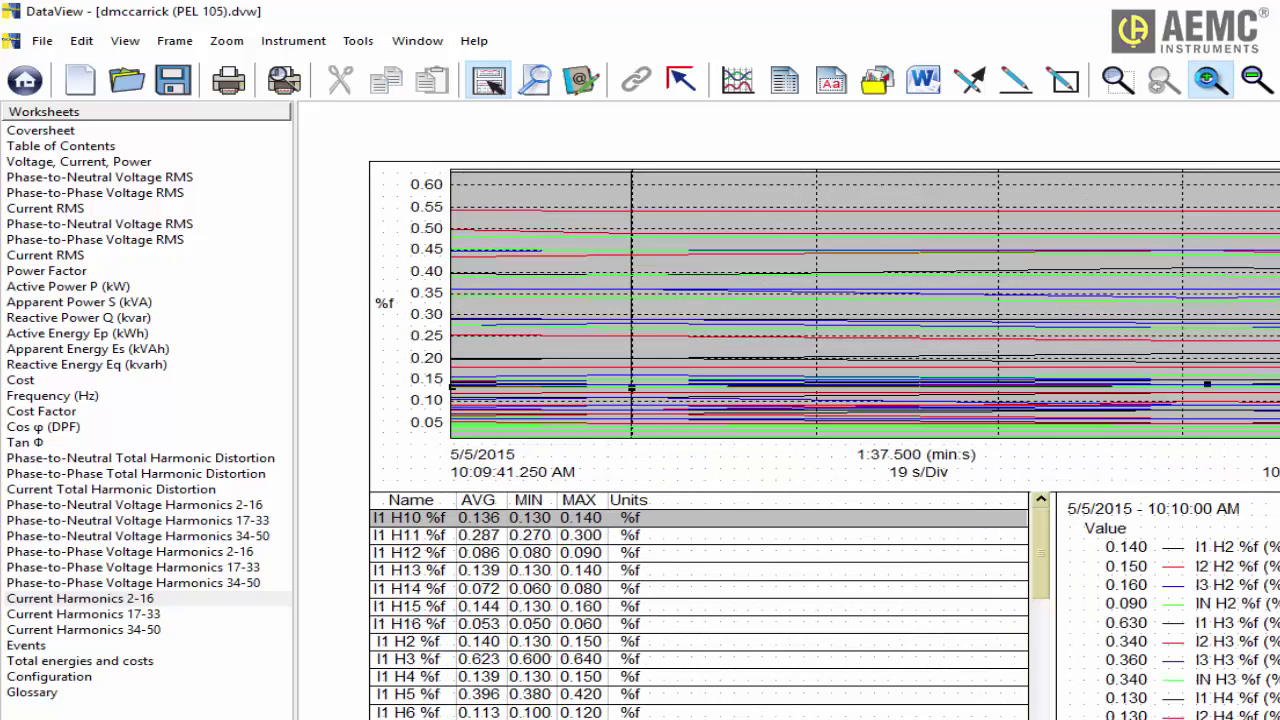
pyautogui.click(1210, 82)
pyautogui.click(1210, 82)
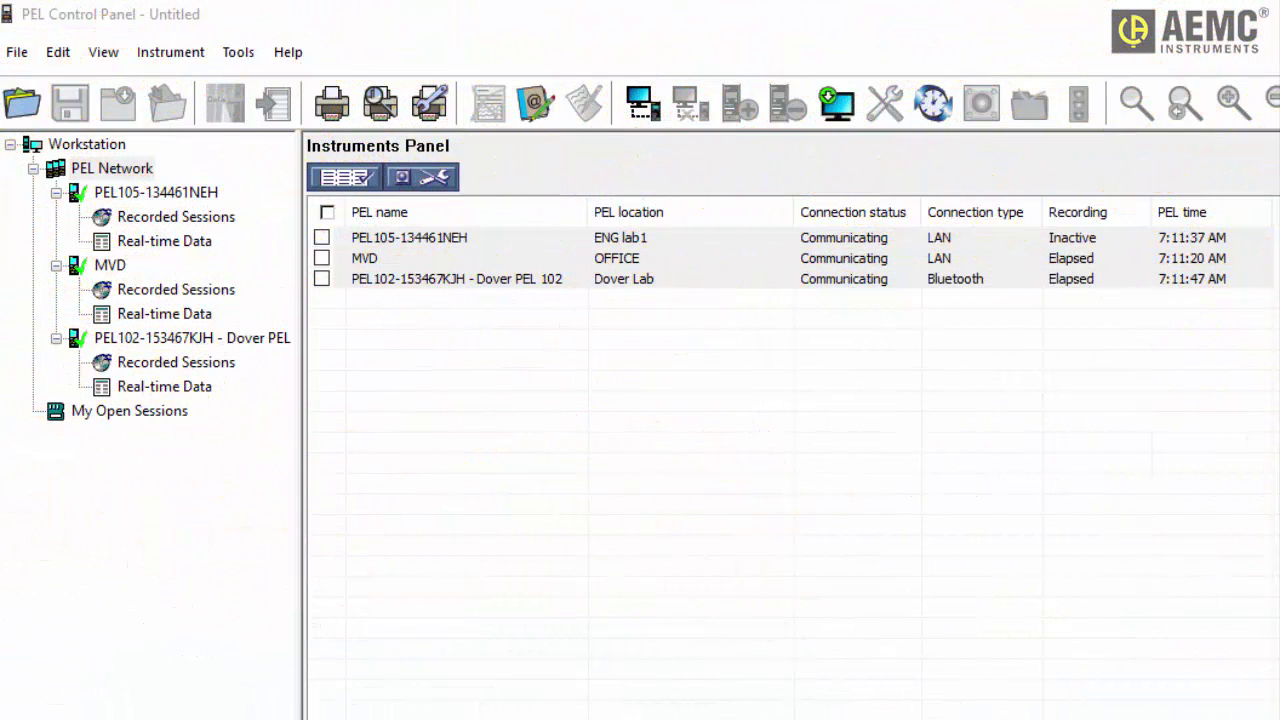
# - Select all three instruments and set up a scheduled recording named 'Multi-Server Recording Session'
pyautogui.click(327, 212)
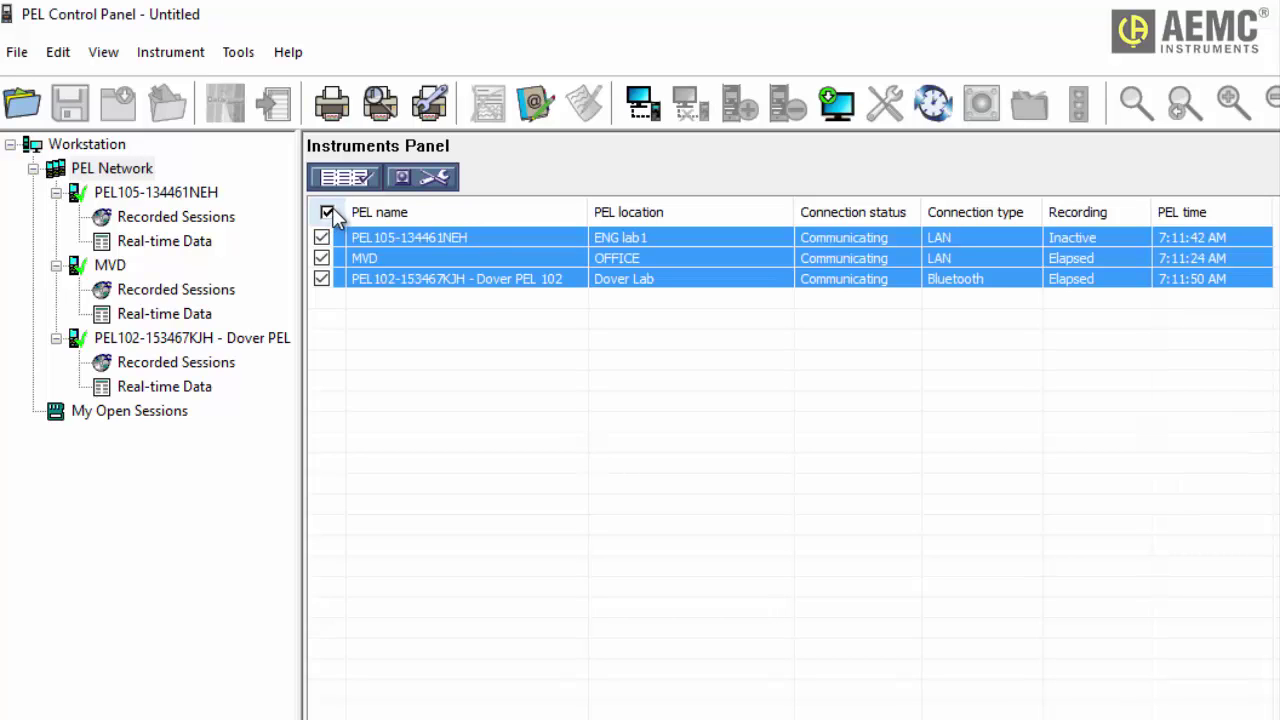
pyautogui.click(418, 181)
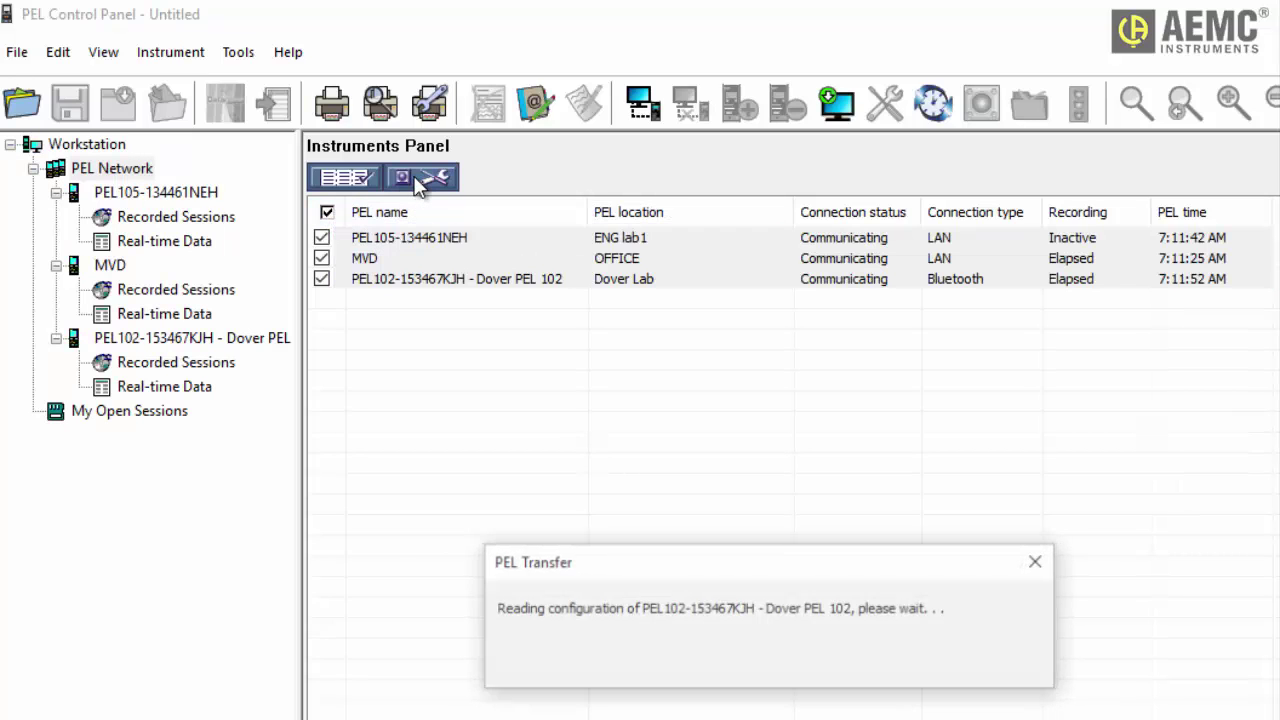
pyautogui.write('Multi-Server Record')
pyautogui.write('ing Session')
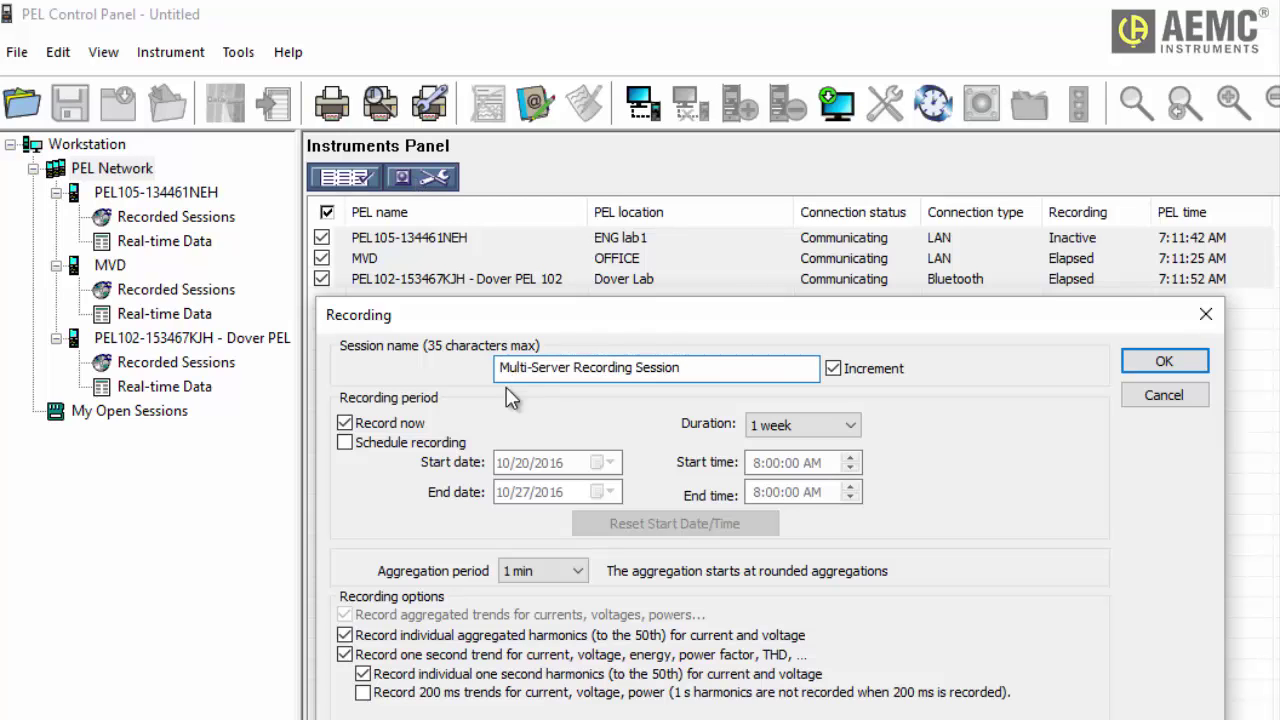
pyautogui.click(344, 442)
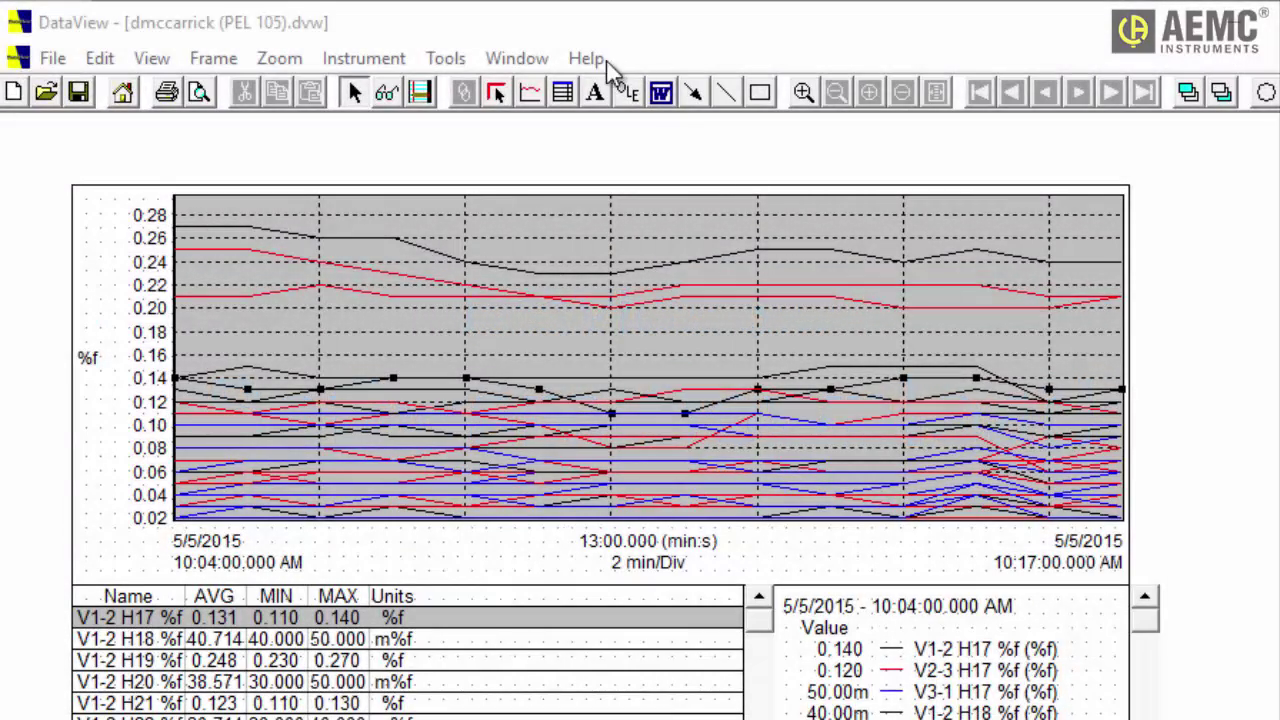
# - Run Help > Update and accept opening the AEMC download page for the newer version
pyautogui.click(592, 62)
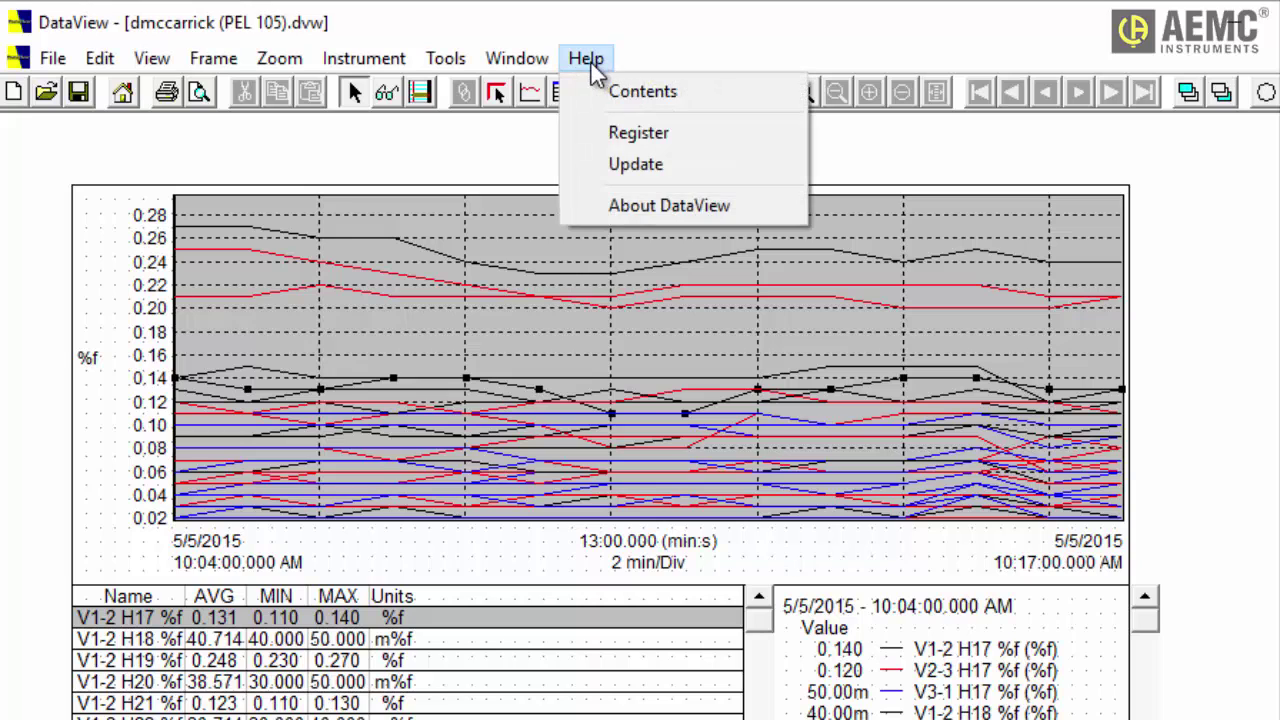
pyautogui.click(628, 168)
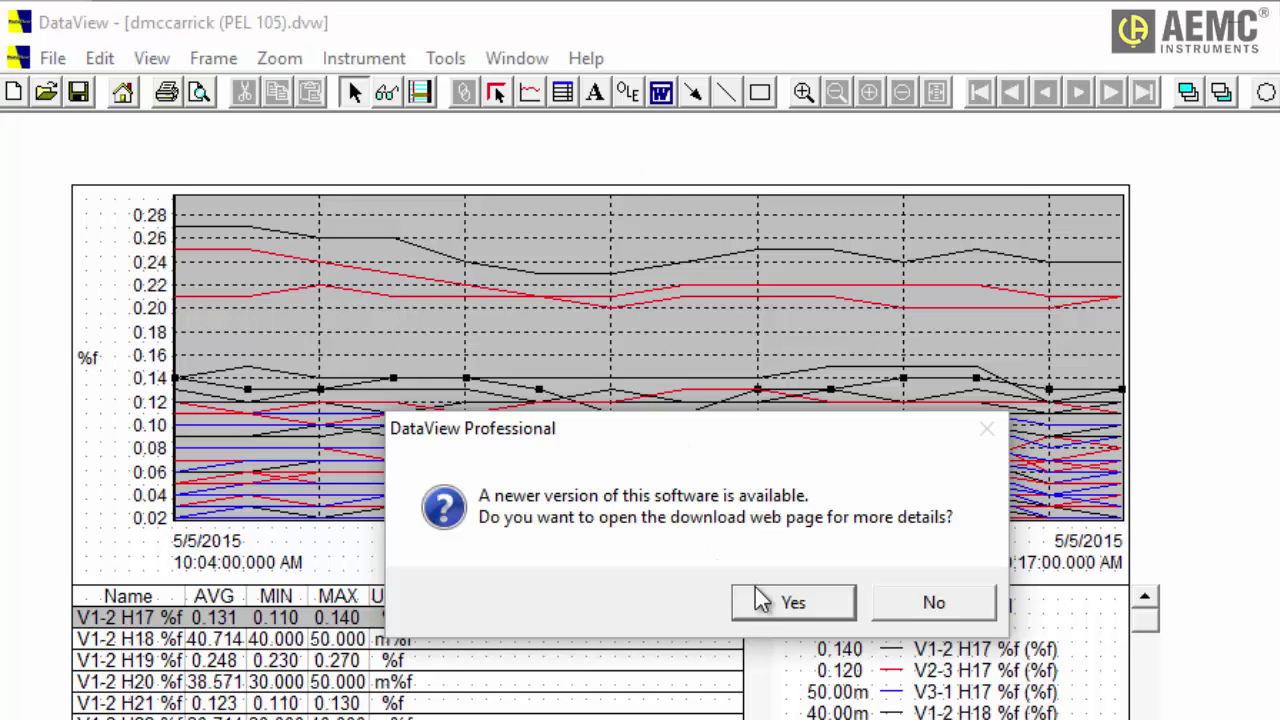
pyautogui.click(790, 603)
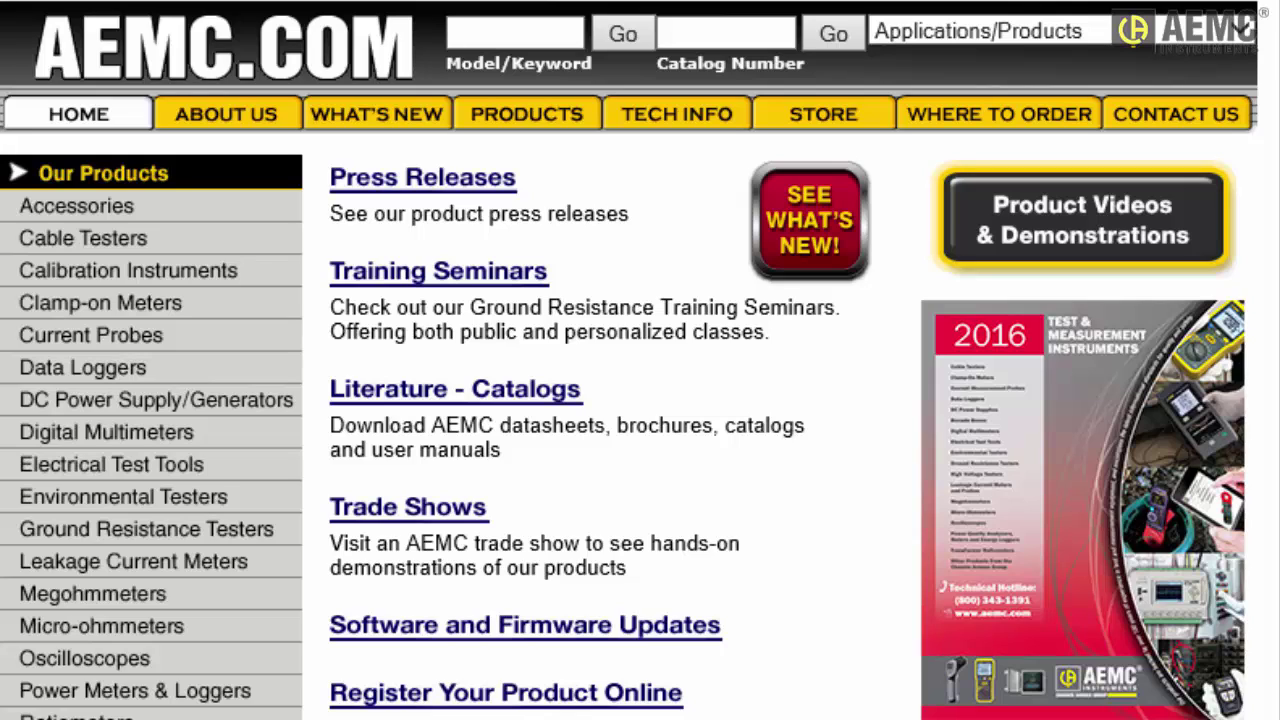
# - Follow the Software and Firmware Updates link from the AEMC.com home page
pyautogui.click(665, 645)
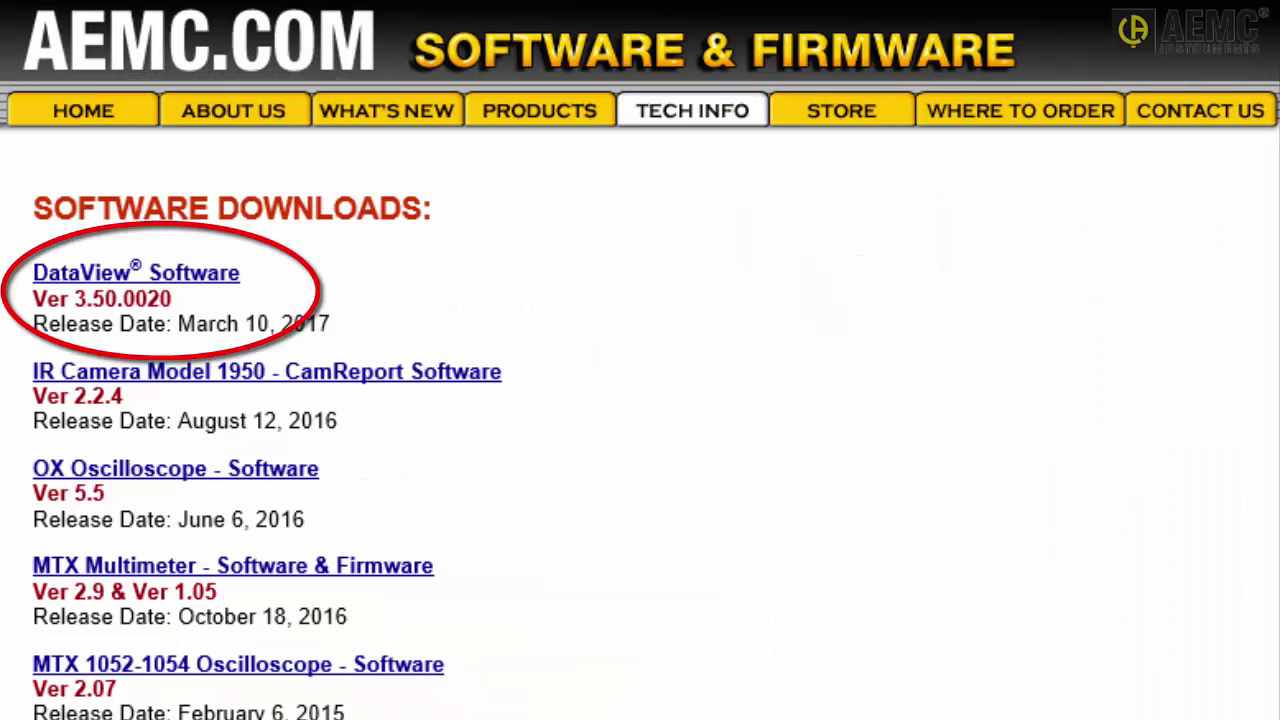